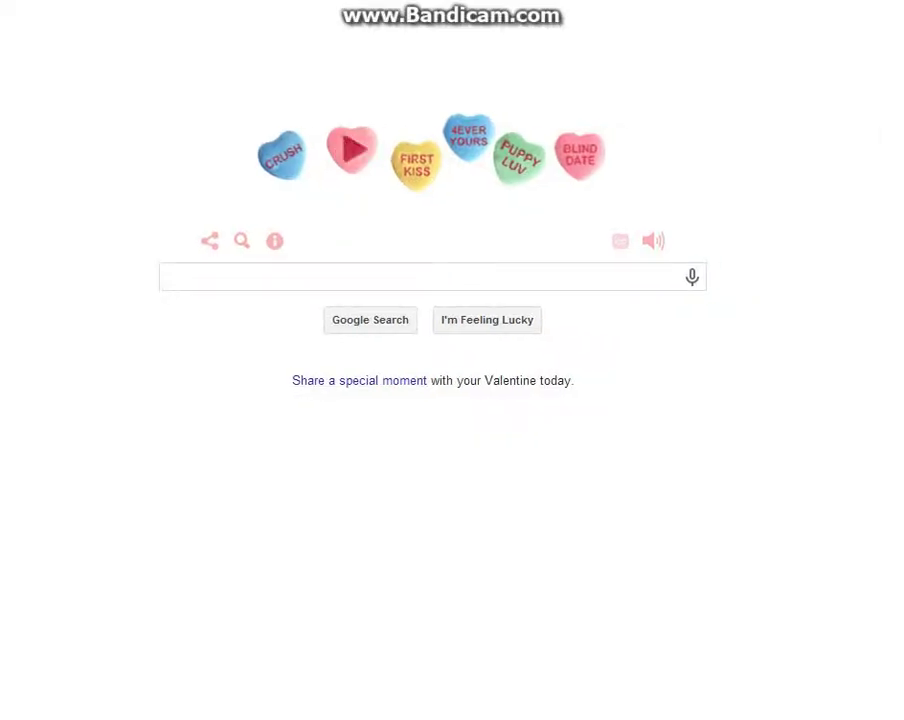
# Search Google for "1920x1080 deadmau5" and show the image results
pyautogui.click(169, 277)
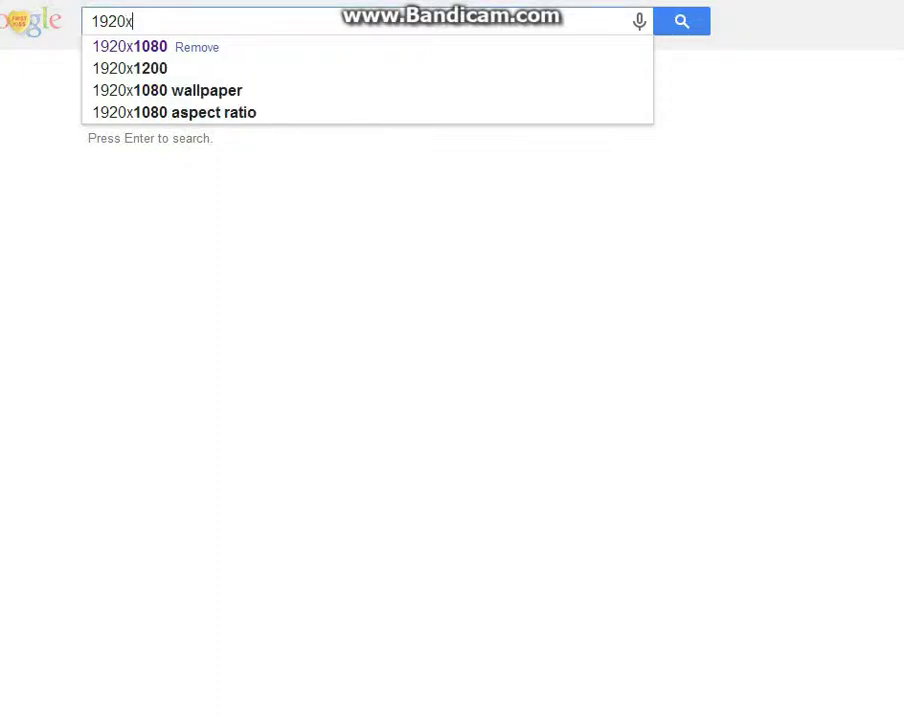
pyautogui.write('80')
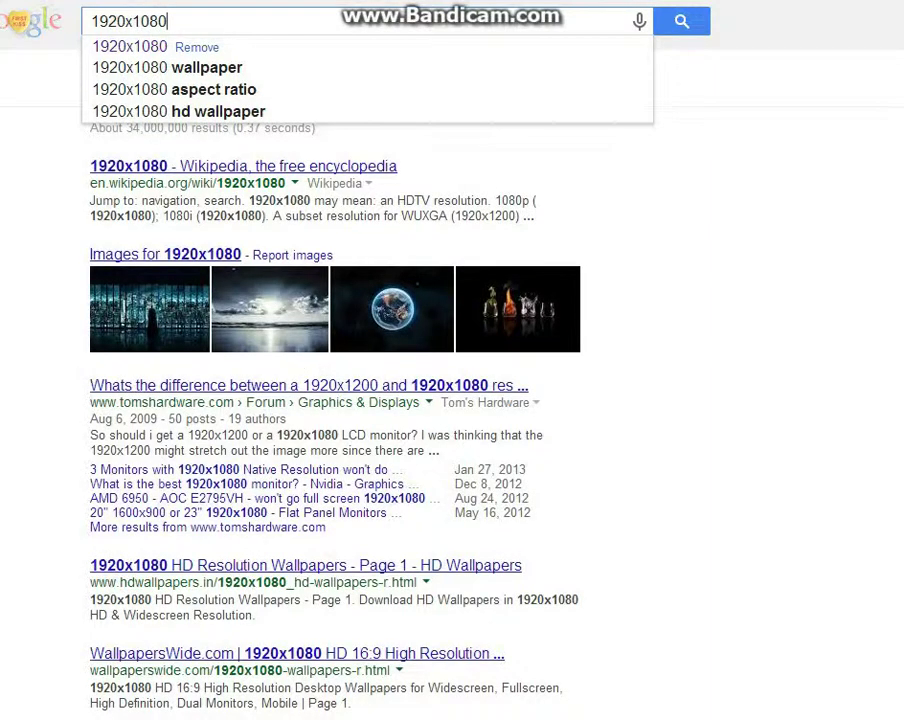
pyautogui.write(' deadma')
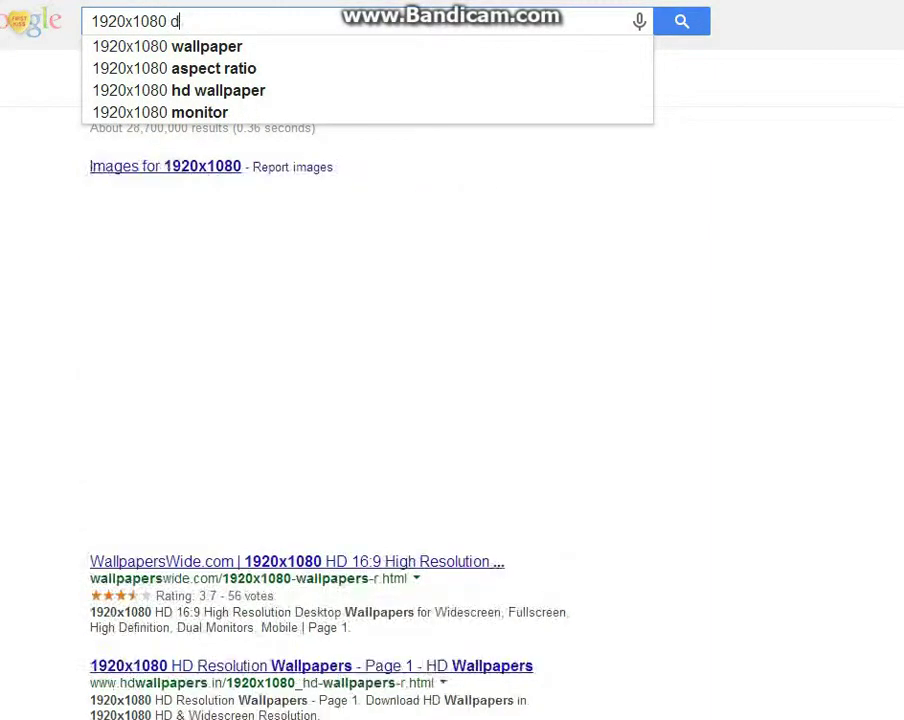
pyautogui.write('u5')
pyautogui.press('Return')
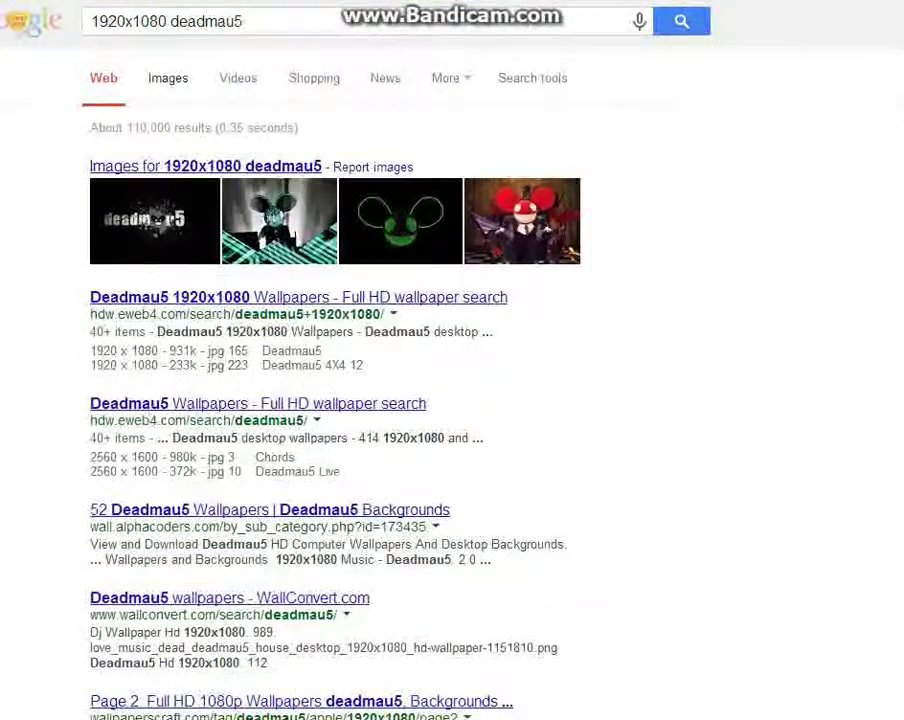
pyautogui.click(167, 78)
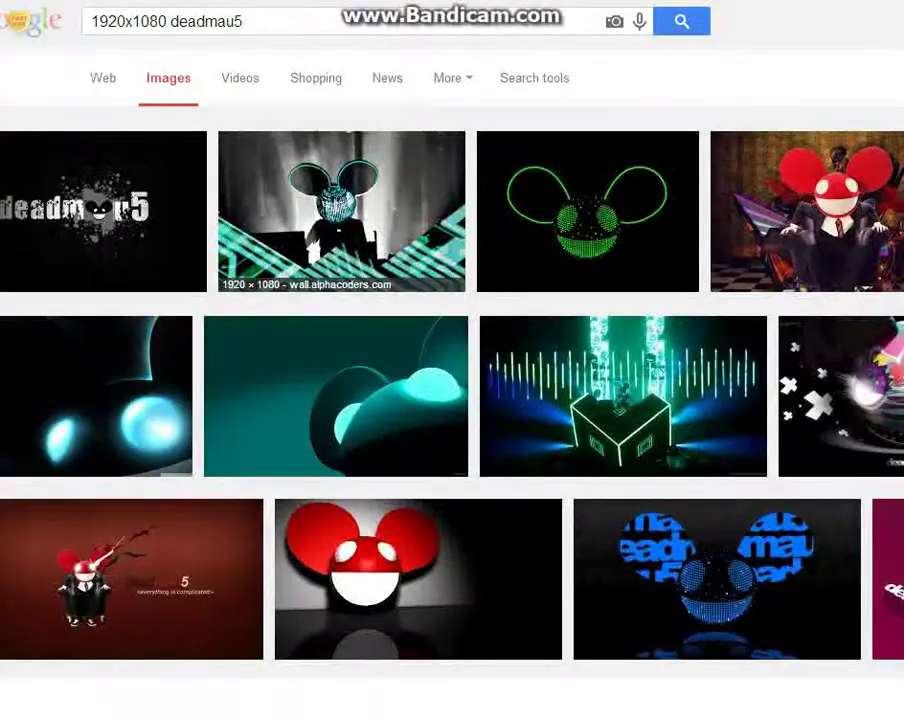
# Save the dark blue deadmau5 wallpaper with the glowing eyes to Downloads as a JPEG named dm5
pyautogui.scroll(-2, 452, 360)
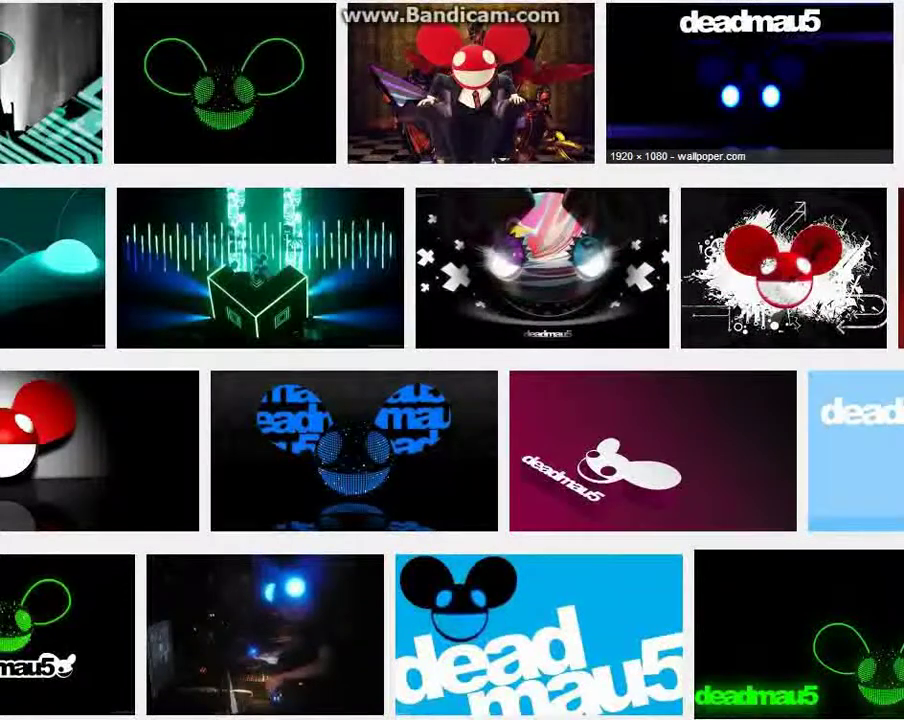
pyautogui.click(749, 83)
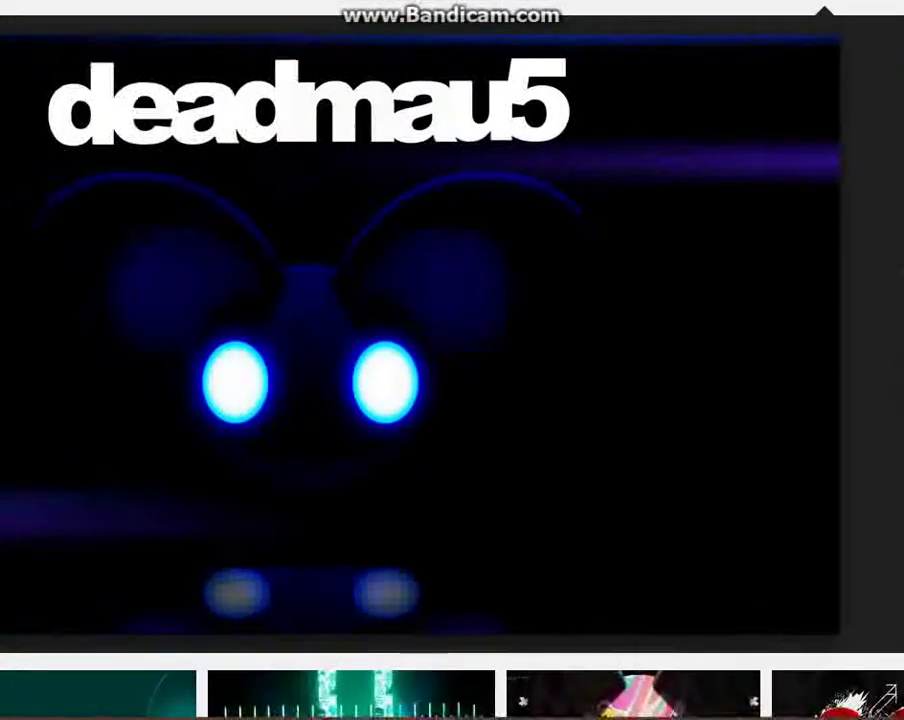
pyautogui.rightClick(66, 268)
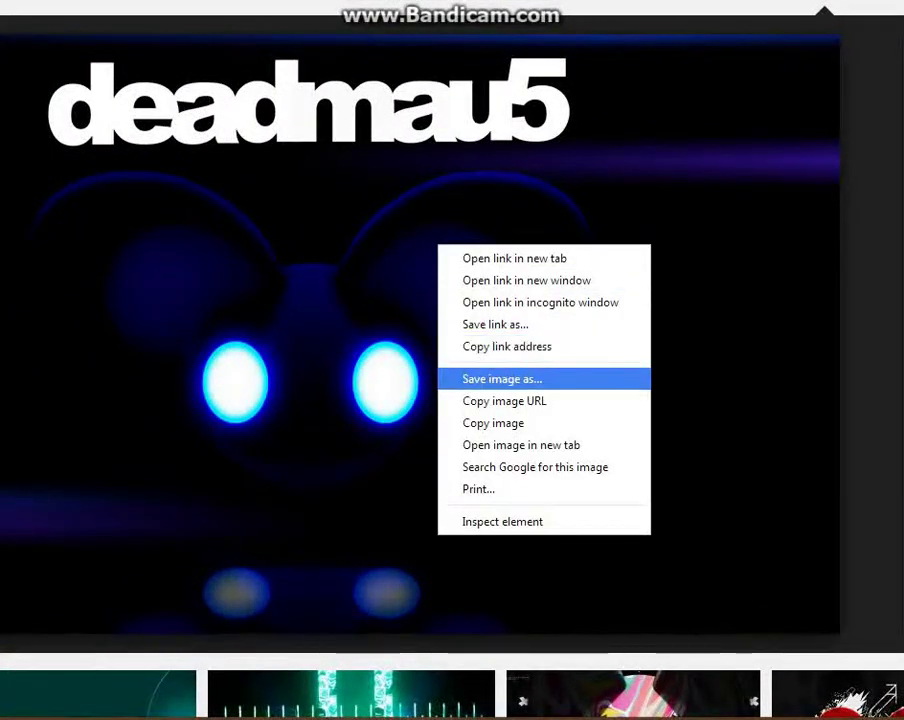
pyautogui.click(502, 379)
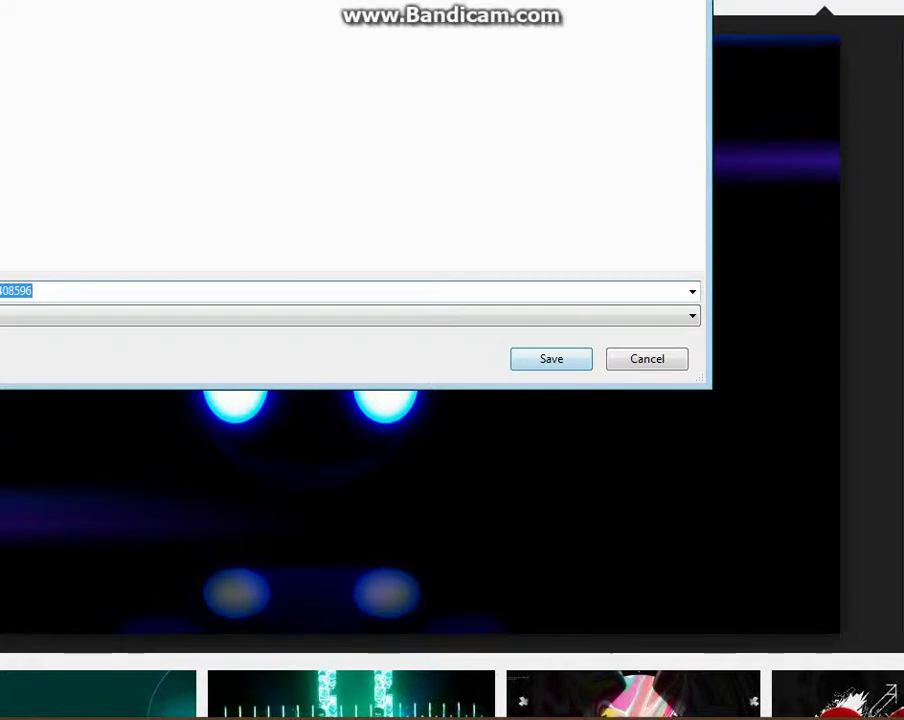
pyautogui.moveTo(172, 2); pyautogui.dragTo(450, 59)
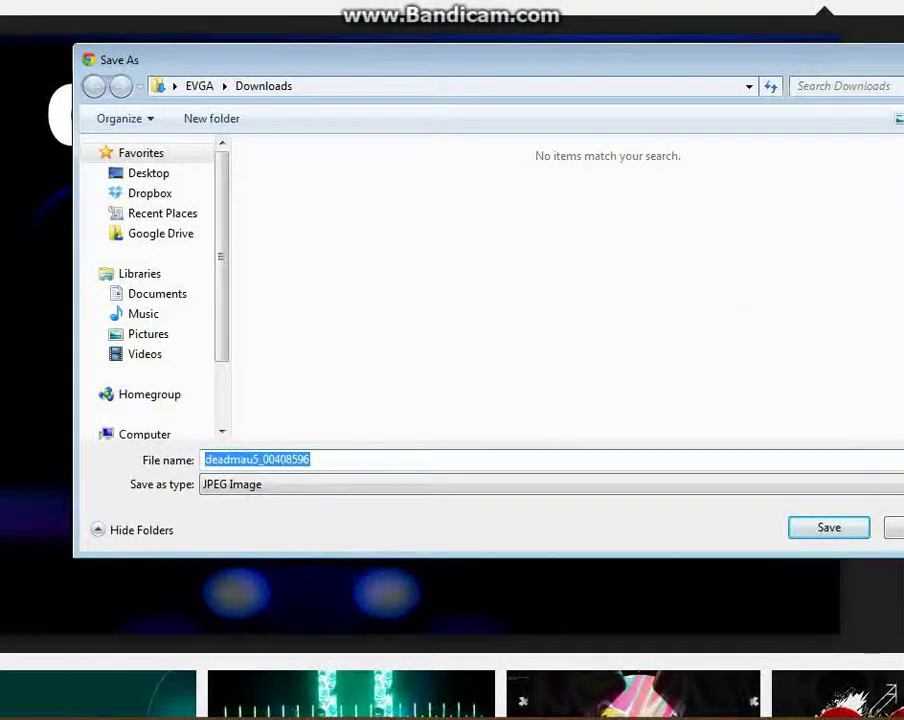
pyautogui.write('dm5')
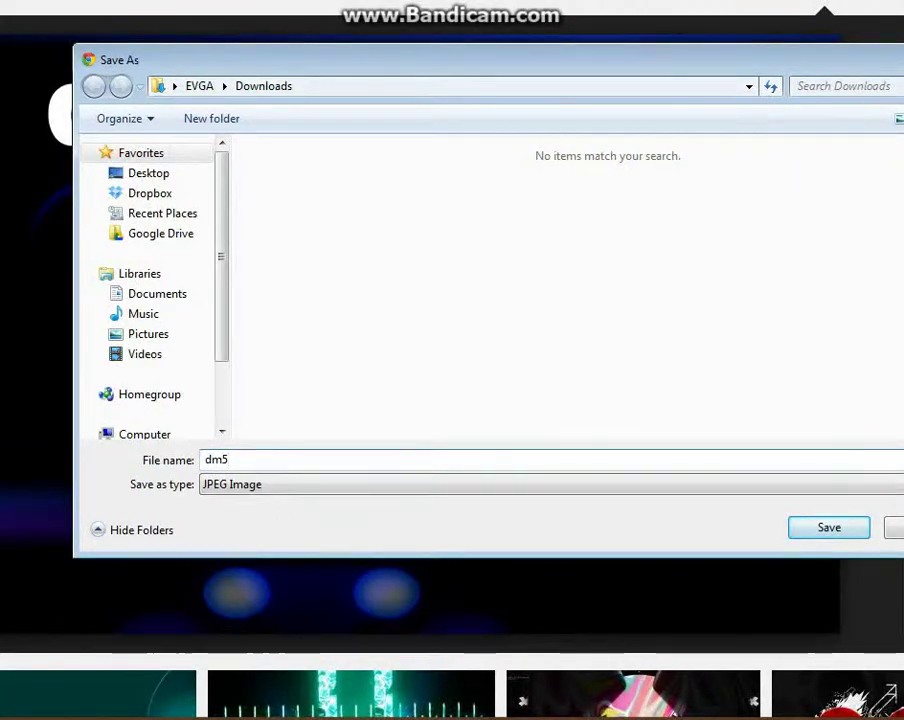
pyautogui.press('Return')
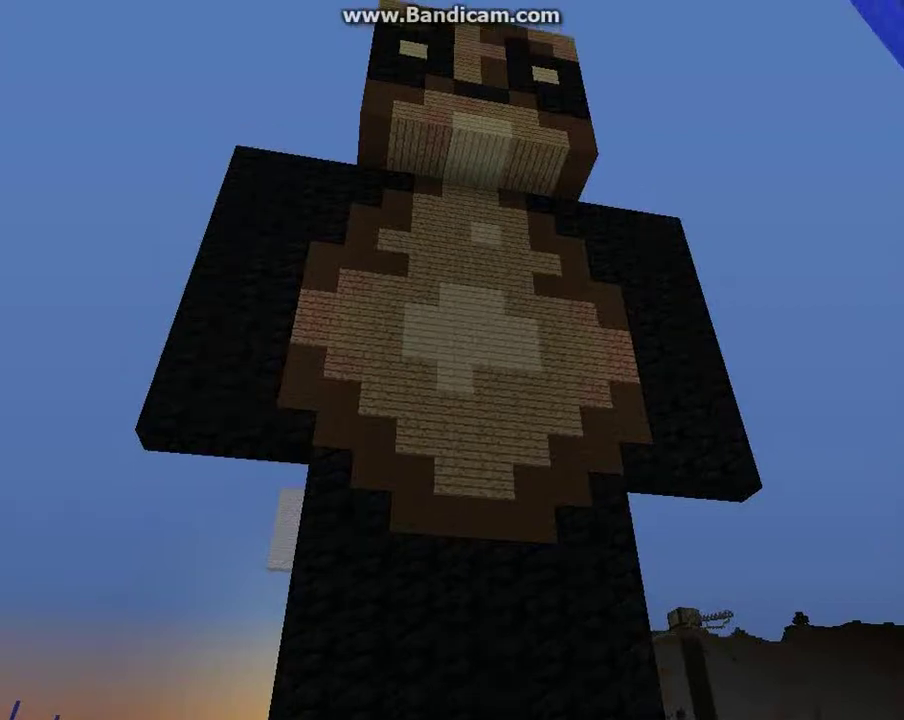
# Delete the first three bandicam recordings from the Downloads folder, then minimize the folder window
pyautogui.hotkey('alt', 'Tab')
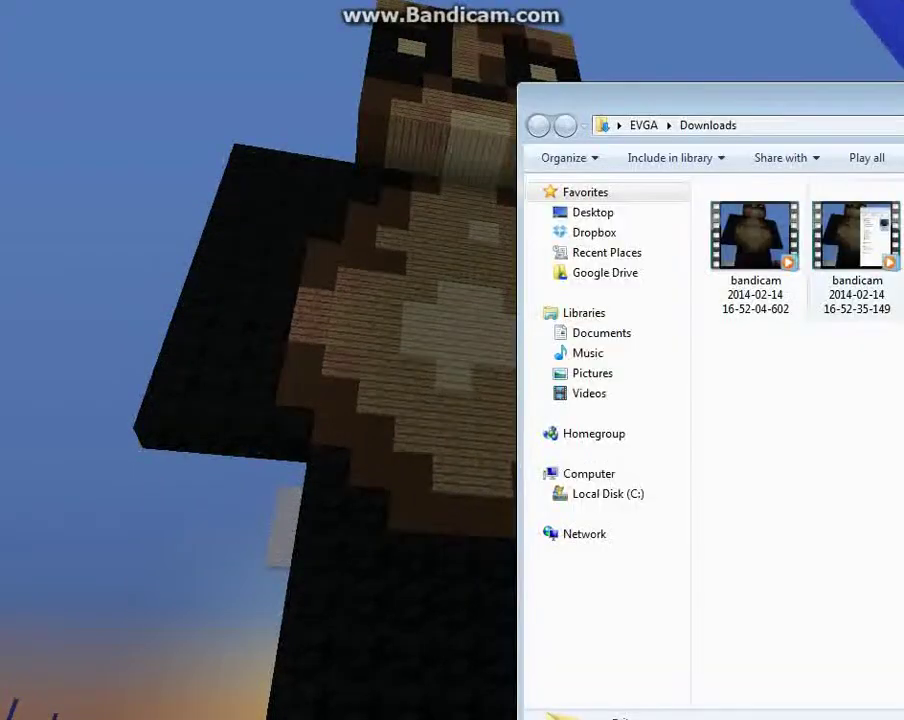
pyautogui.moveTo(800, 100); pyautogui.dragTo(525, 61)
pyautogui.moveTo(691, 340); pyautogui.dragTo(474, 182)
pyautogui.moveTo(787, 347); pyautogui.dragTo(462, 145)
pyautogui.rightClick(487, 197)
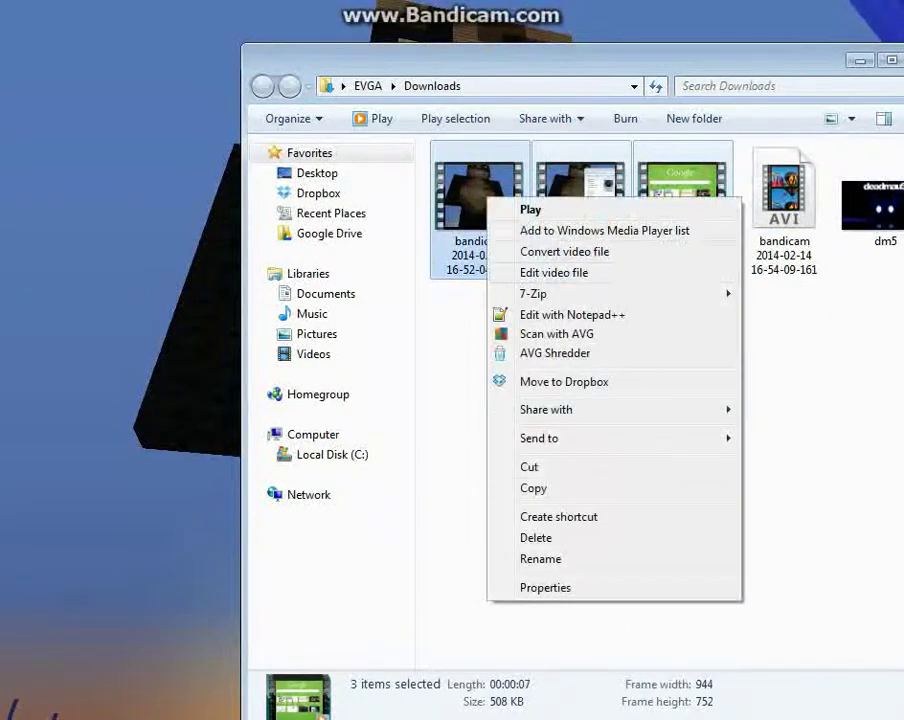
pyautogui.click(536, 538)
pyautogui.click(530, 378)
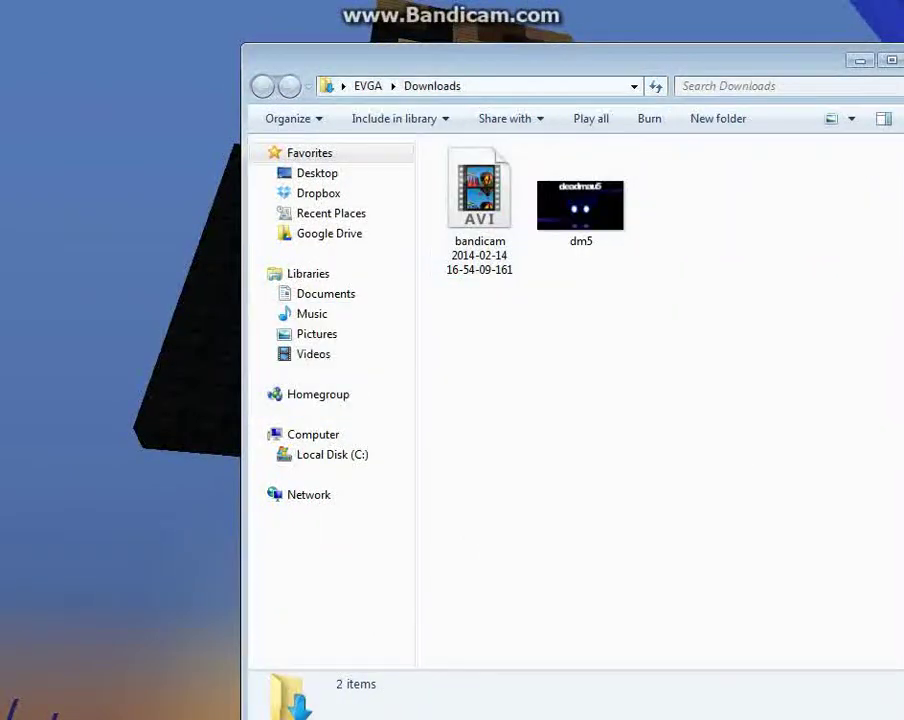
pyautogui.moveTo(560, 57); pyautogui.dragTo(456, 31)
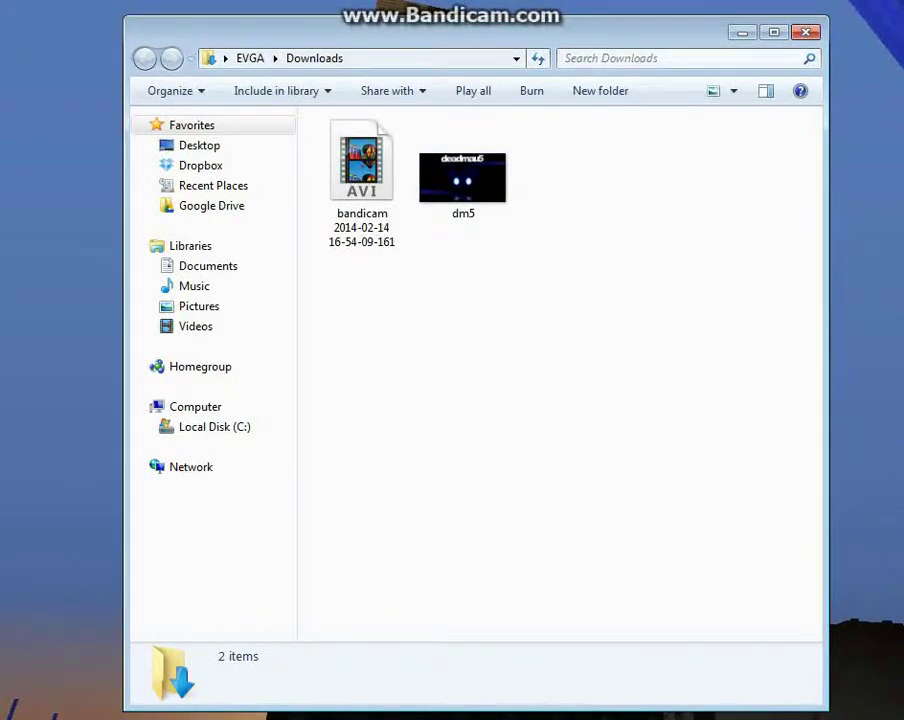
pyautogui.click(742, 32)
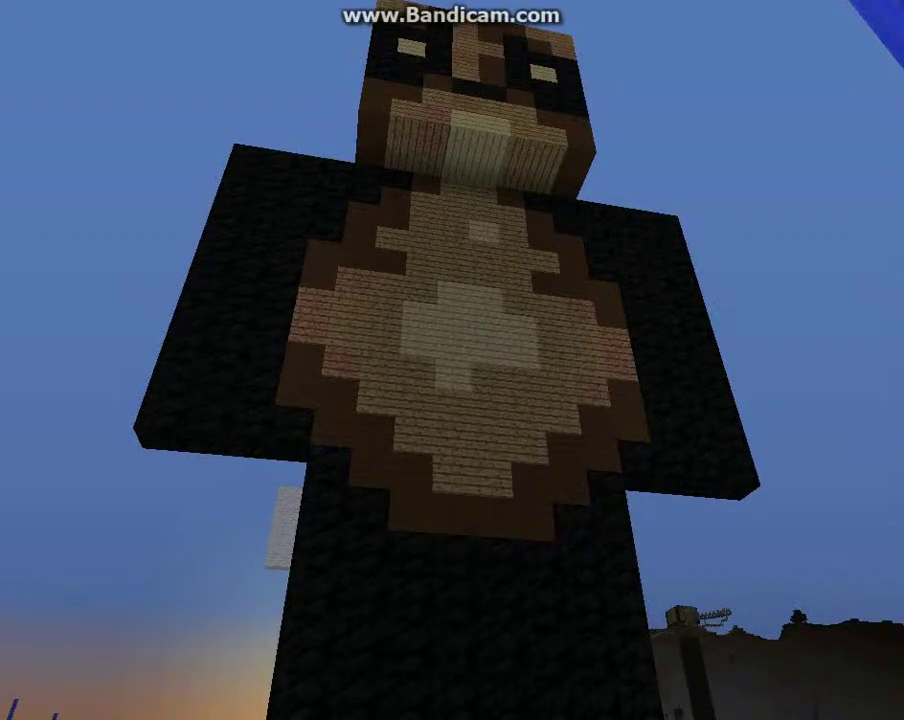
# Switch to Steam and open the local files folder of Garry's Mod from the game's properties
pyautogui.hotkey('alt', 'Tab')
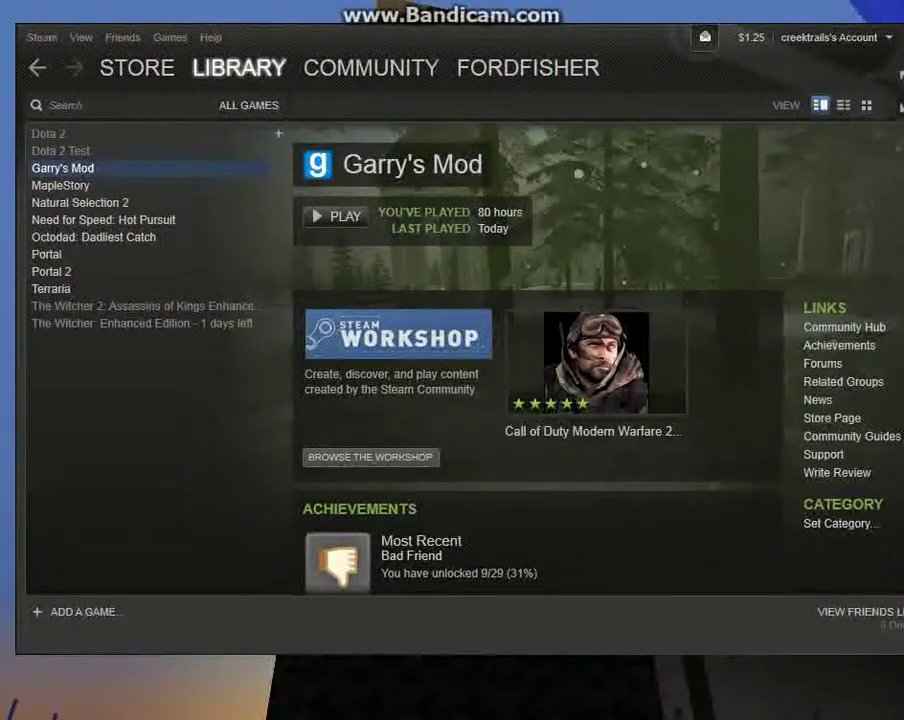
pyautogui.rightClick(52, 170)
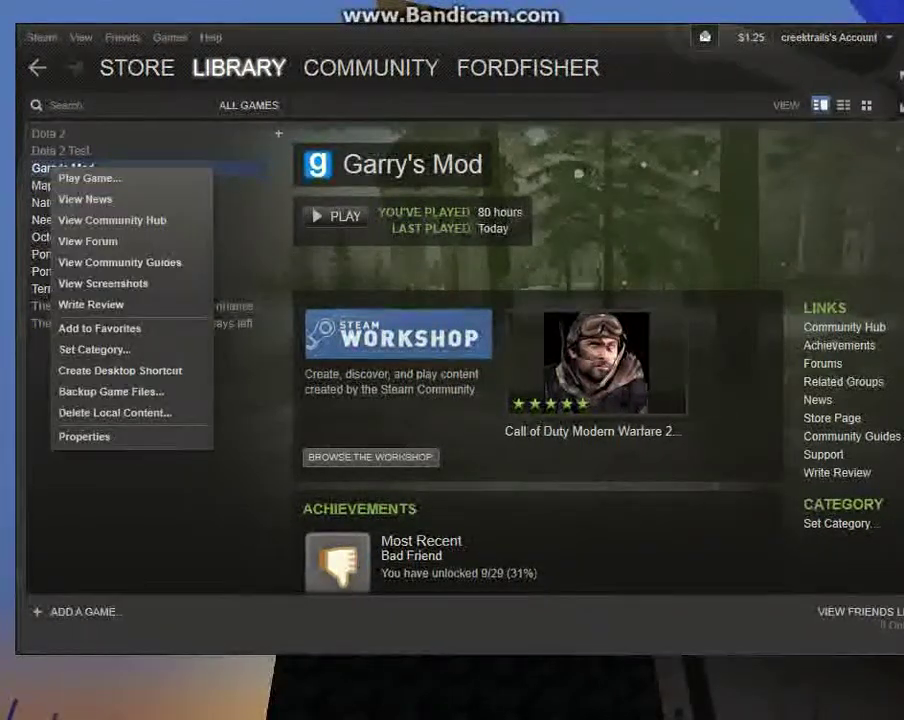
pyautogui.click(84, 436)
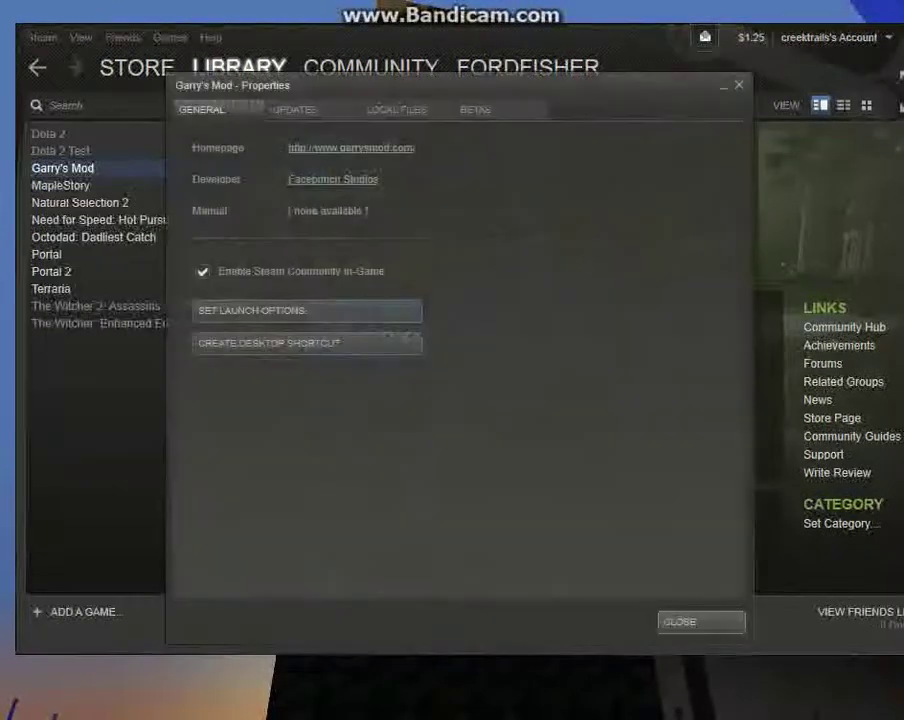
pyautogui.click(396, 109)
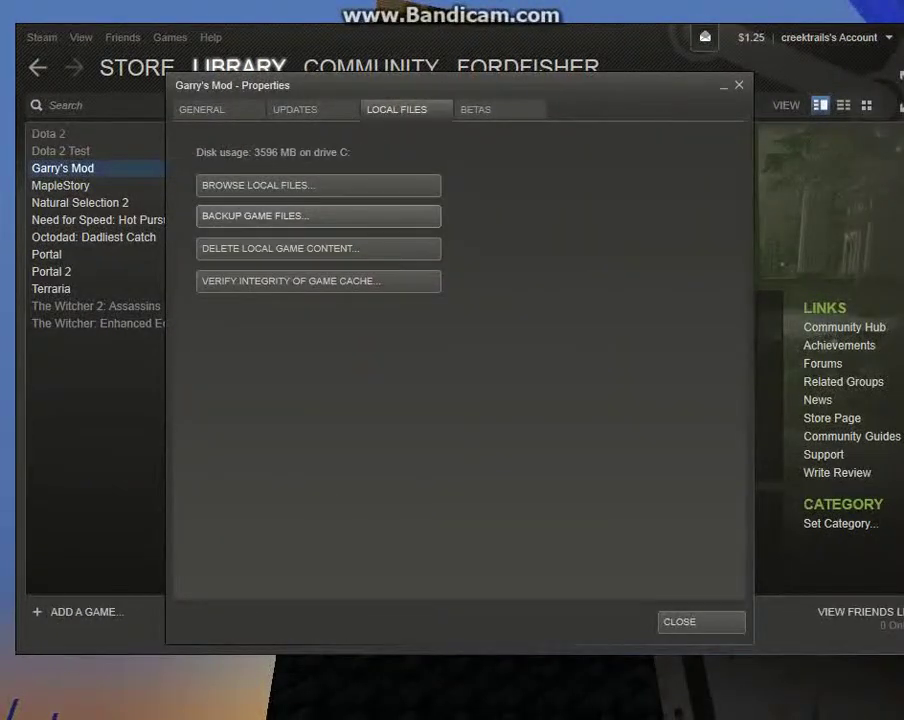
pyautogui.click(300, 185)
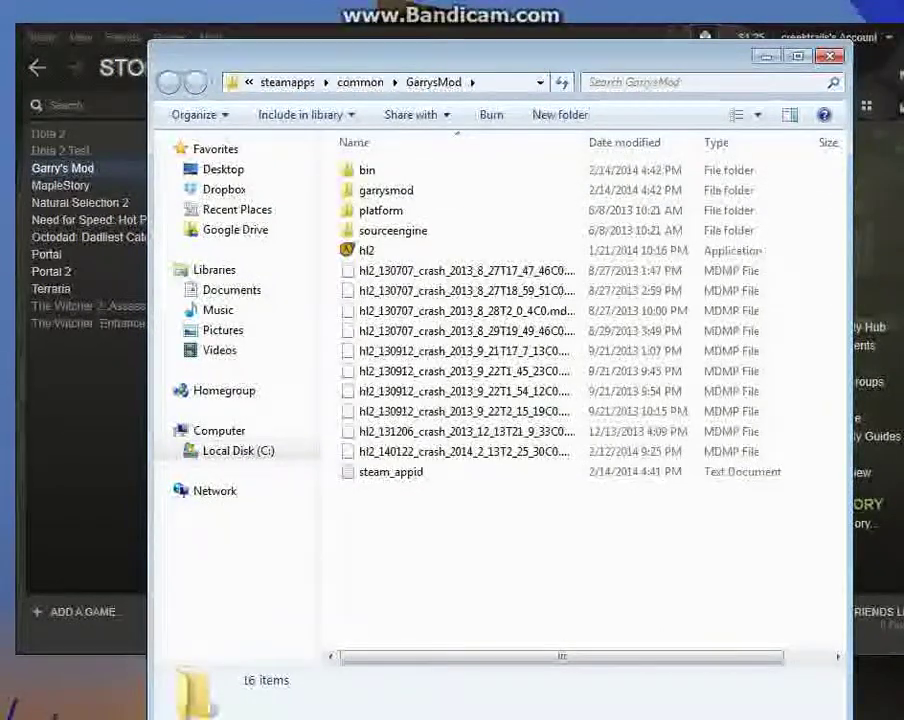
pyautogui.hotkey('alt', 'Tab')
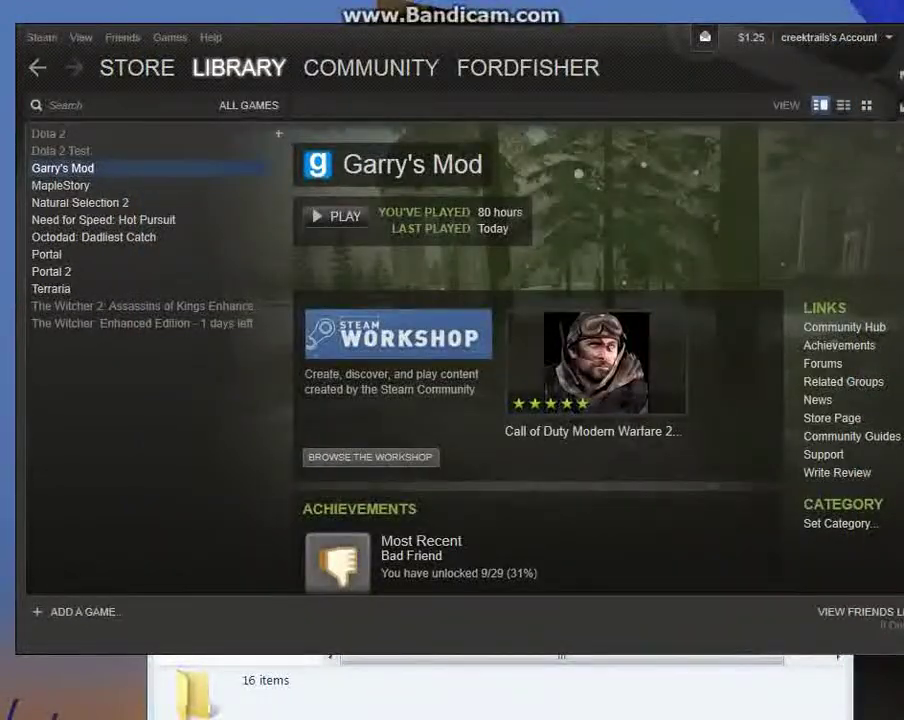
pyautogui.hotkey('alt', 'Tab')
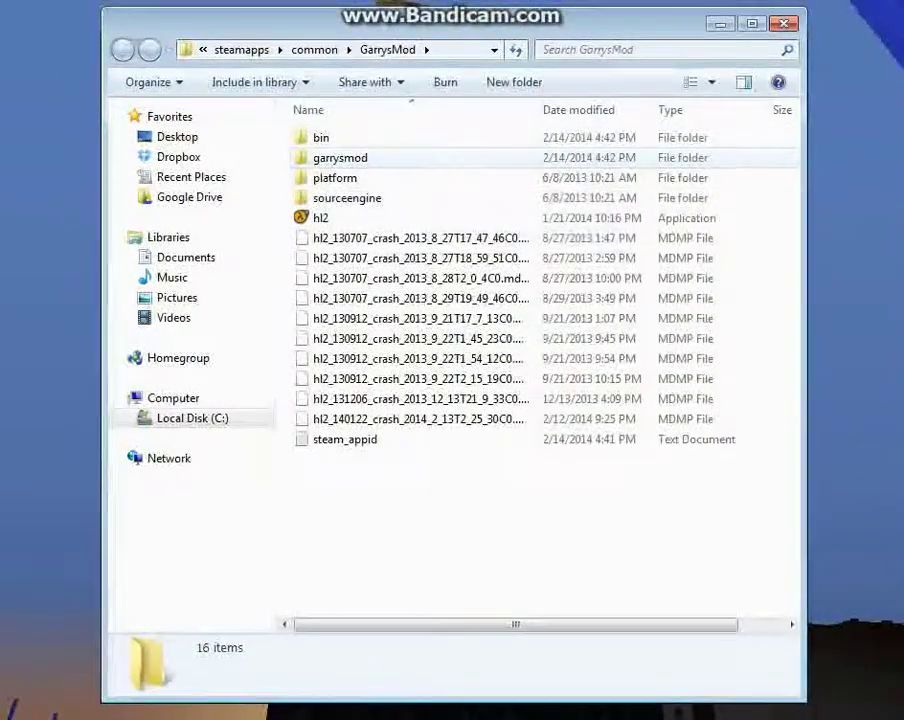
# Open the backgrounds folder inside garrysmod and look through its images
pyautogui.doubleClick(340, 158)
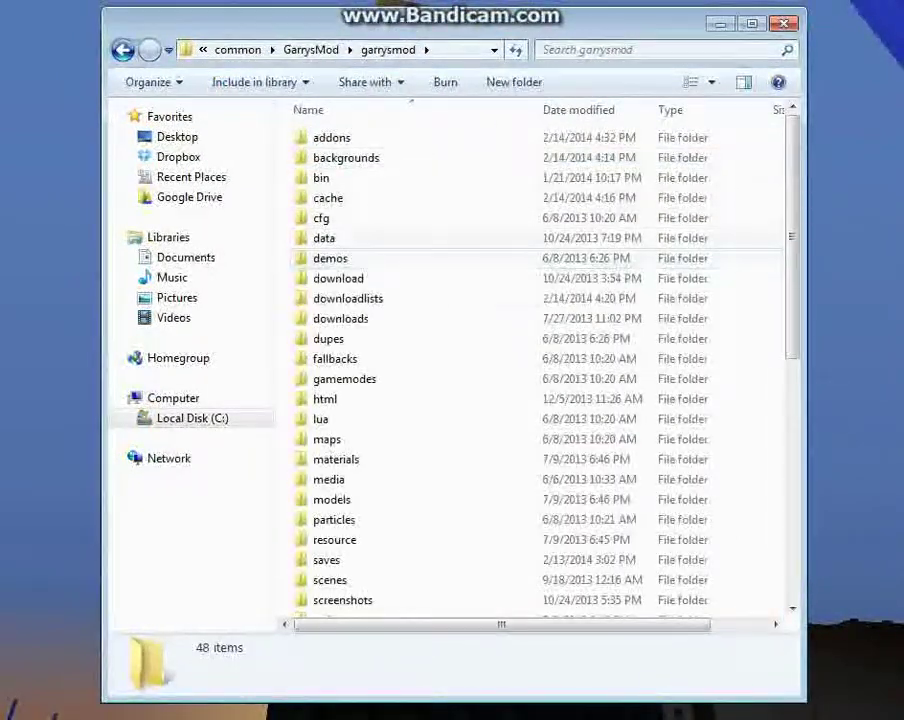
pyautogui.doubleClick(345, 158)
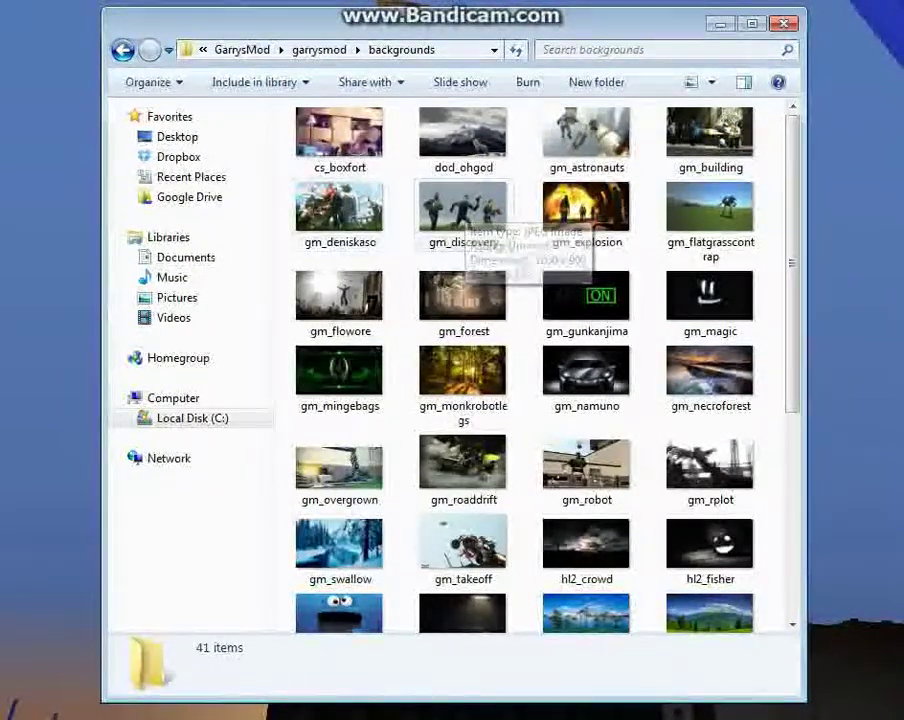
pyautogui.scroll(-5, 480, 300)
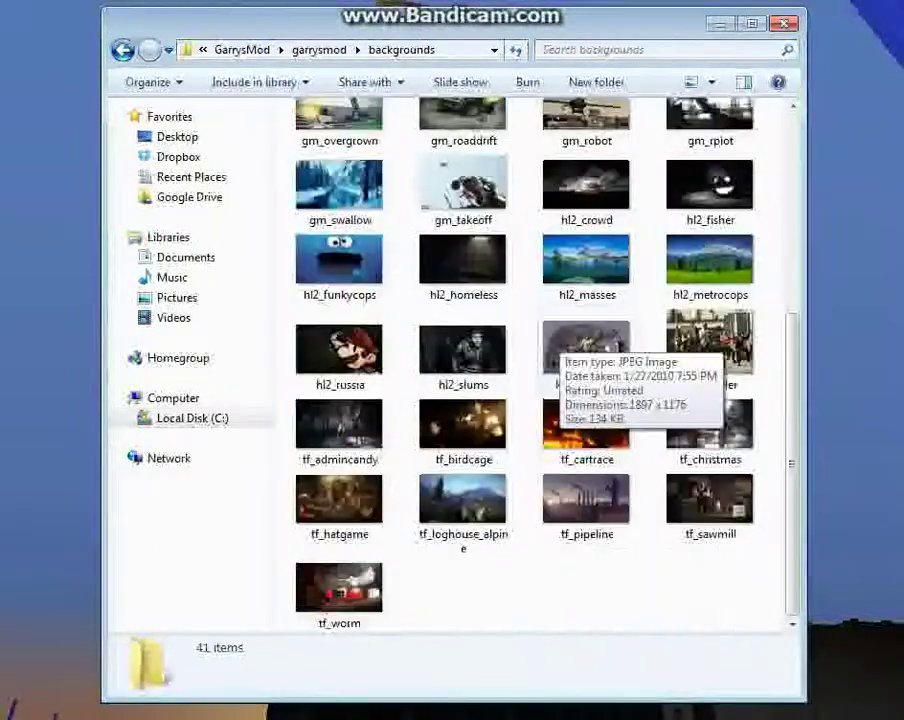
pyautogui.scroll(5, 520, 420)
pyautogui.scroll(-5, 480, 420)
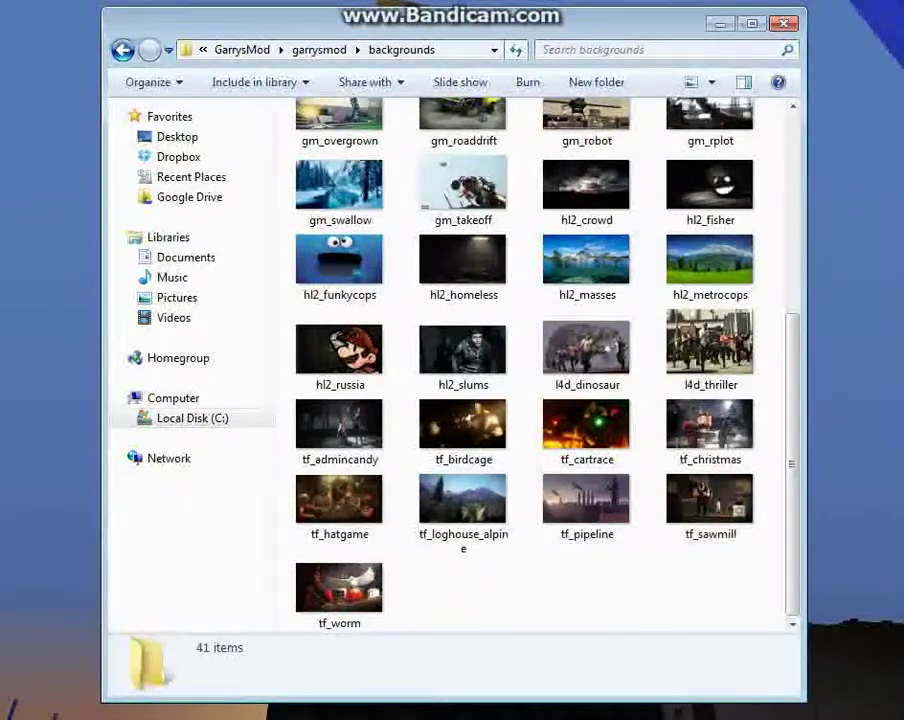
pyautogui.scroll(5, 540, 370)
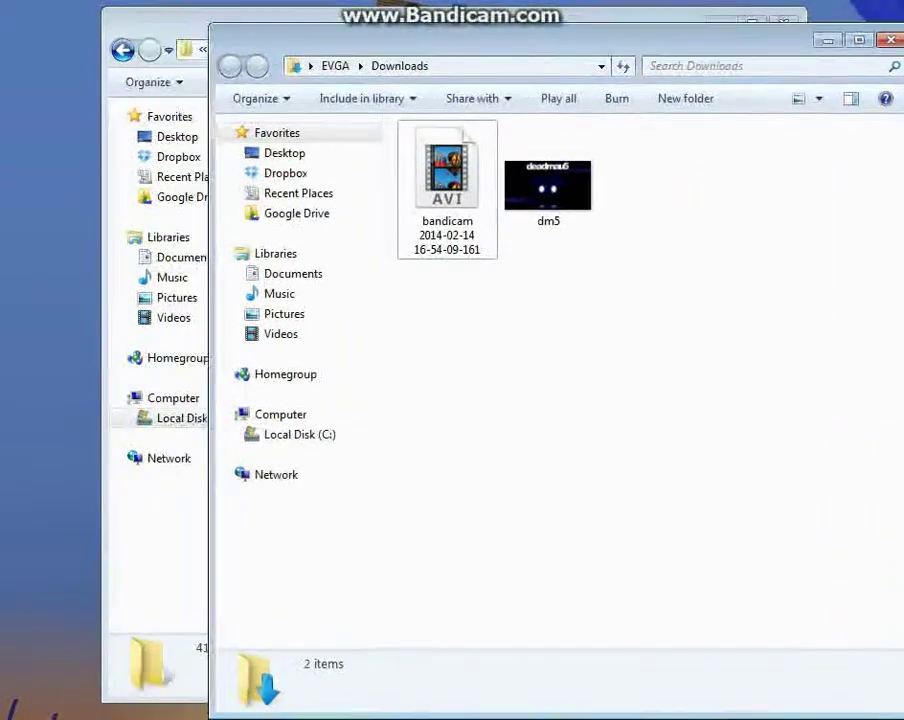
# Arrange the Downloads and backgrounds windows side by side and copy the file name of the gm_discovery image
pyautogui.moveTo(460, 32); pyautogui.dragTo(55, 40)
pyautogui.moveTo(600, 22); pyautogui.dragTo(677, 30)
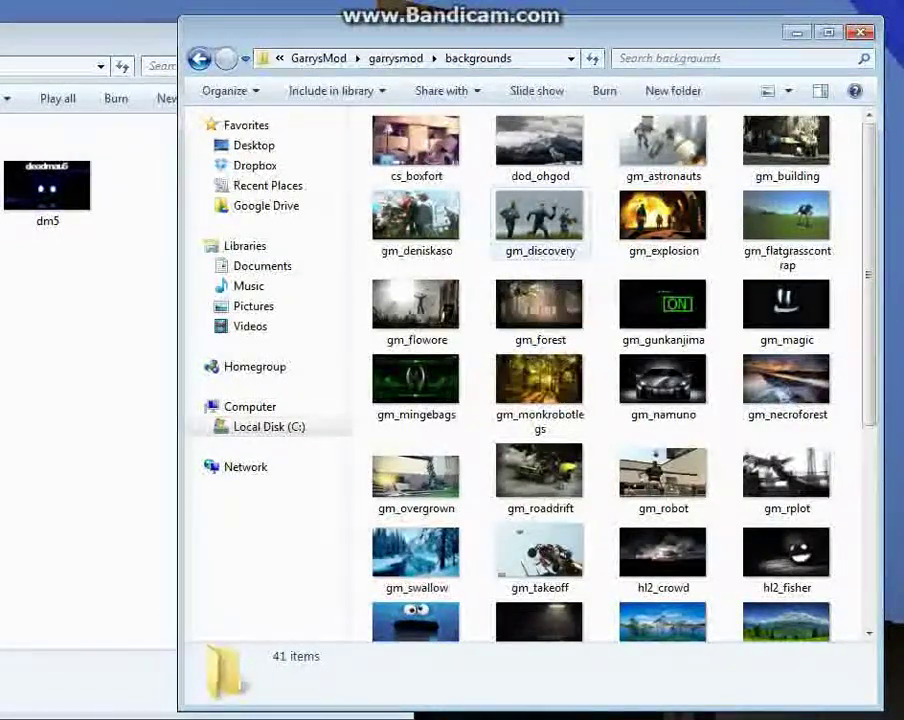
pyautogui.rightClick(532, 225)
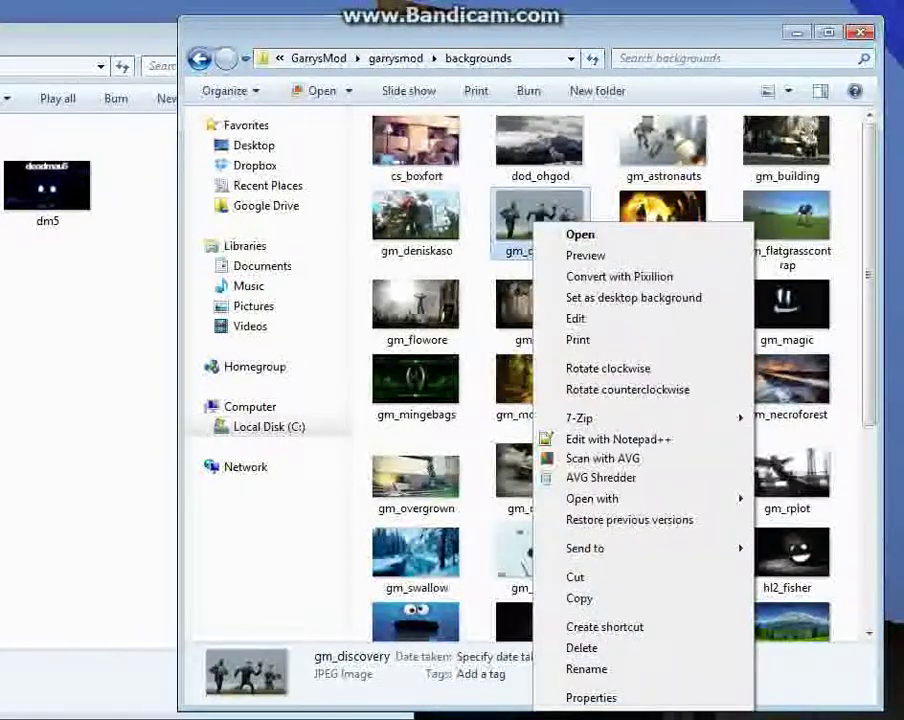
pyautogui.click(586, 669)
pyautogui.hotkey('ctrl', 'c')
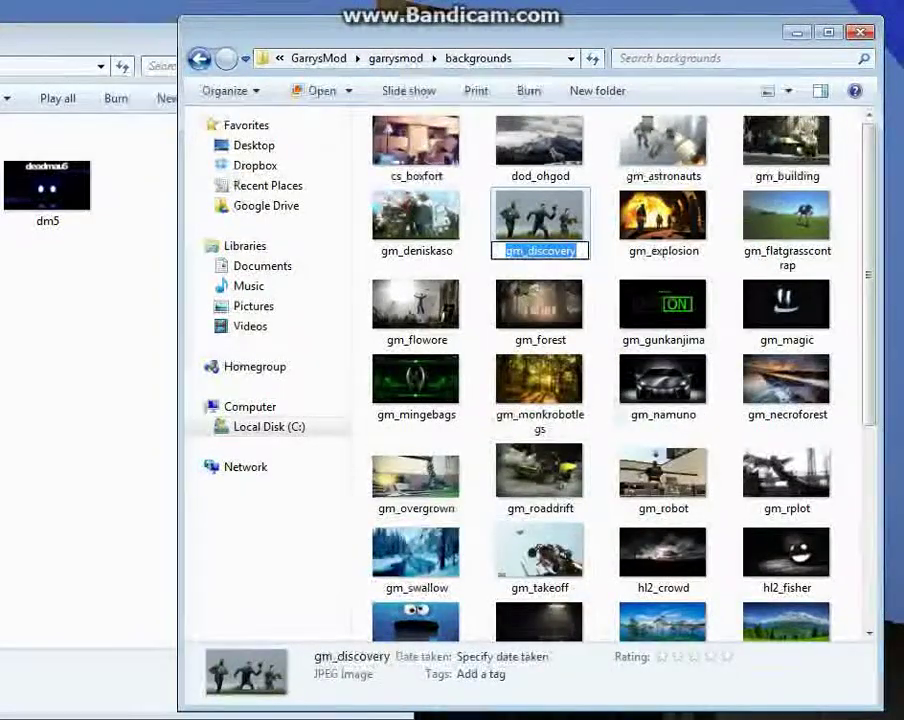
# Rename the dm5 image in Downloads as gm_discovery using the copied name
pyautogui.click(60, 190)
pyautogui.rightClick(70, 192)
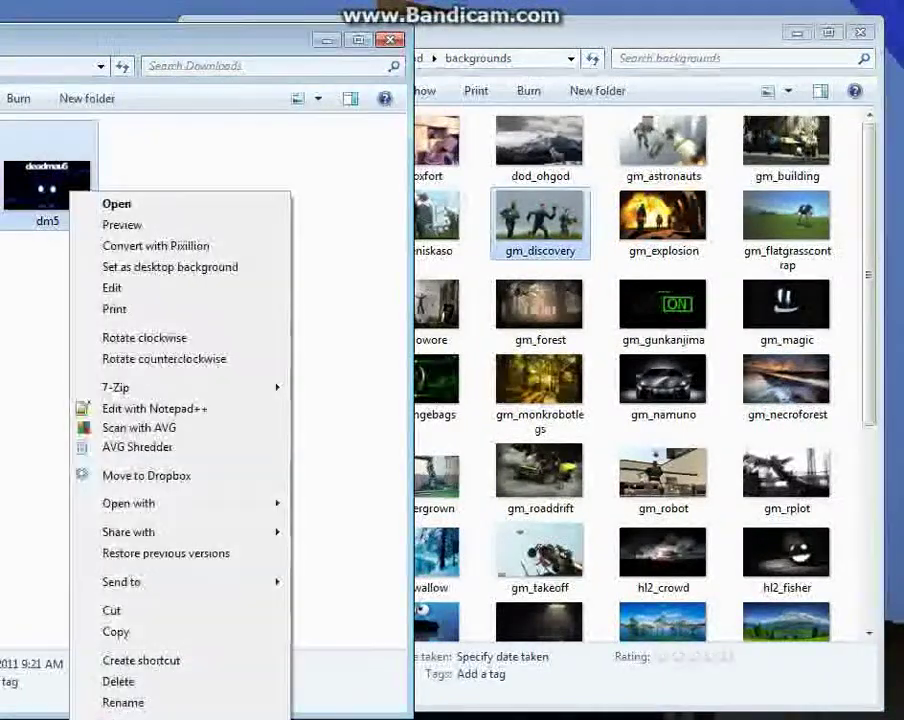
pyautogui.click(123, 702)
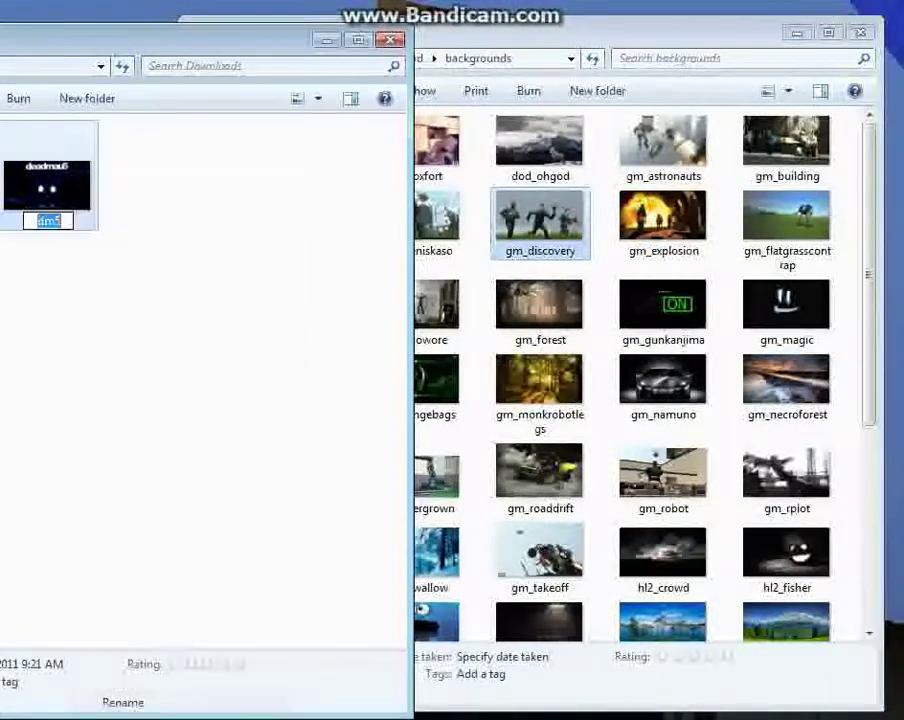
pyautogui.hotkey('ctrl', 'v')
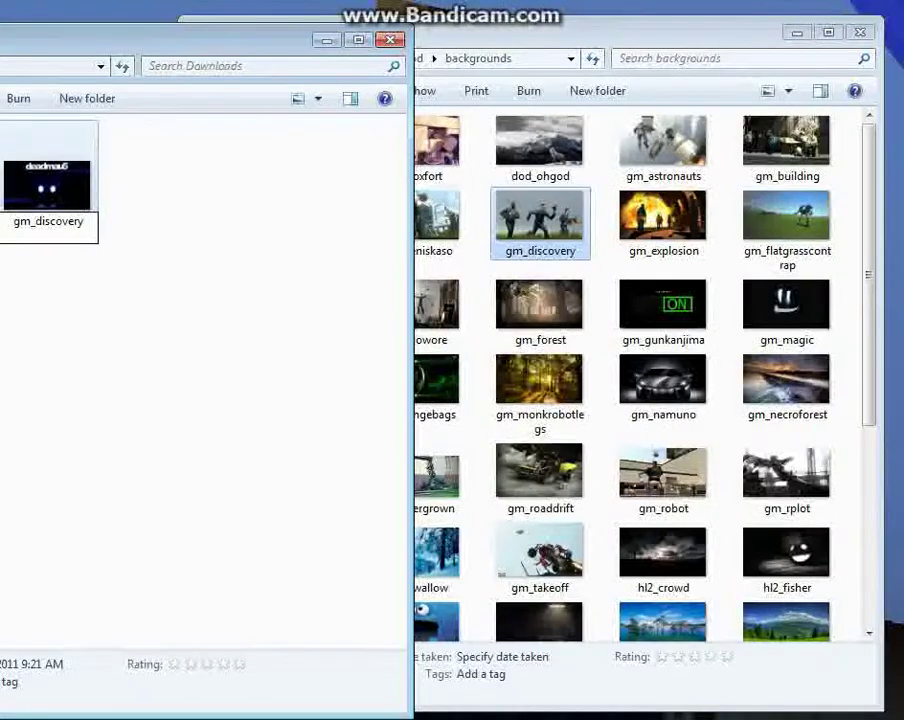
pyautogui.press('Return')
# Move the renamed image from Downloads into the backgrounds folder, replacing the existing gm_discovery, and close the Downloads window
pyautogui.moveTo(48, 195); pyautogui.dragTo(600, 274)
pyautogui.click(300, 196)
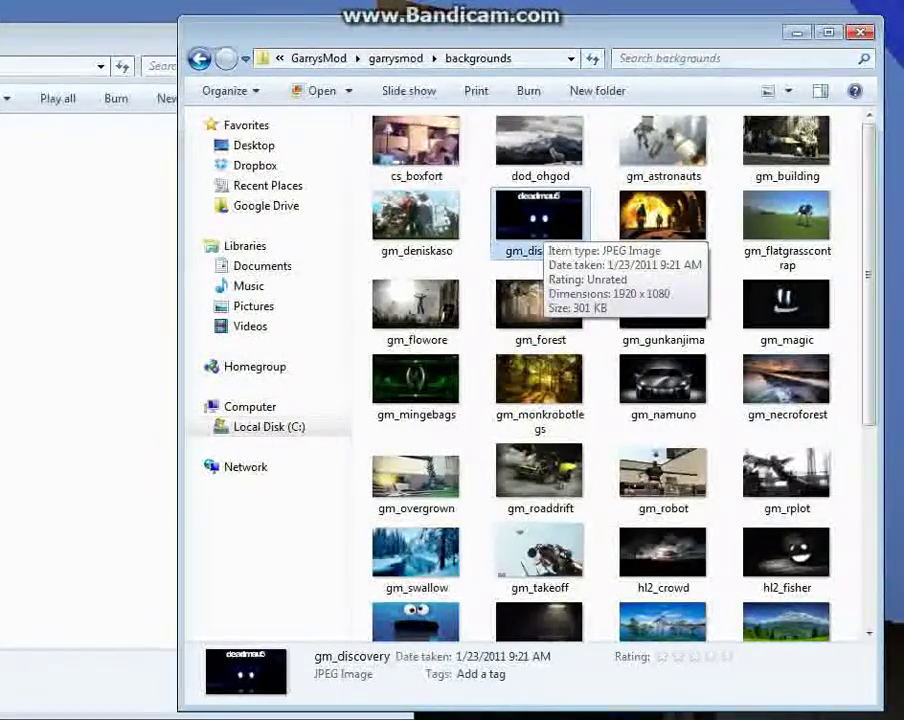
pyautogui.hotkey('alt', 'Tab')
pyautogui.hotkey('alt', 'F4')
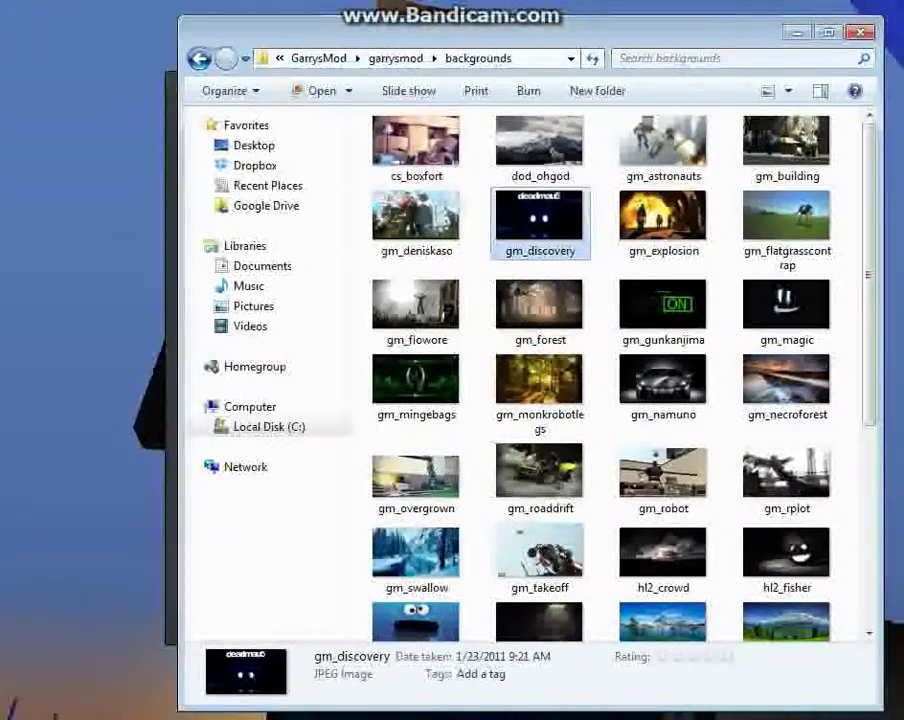